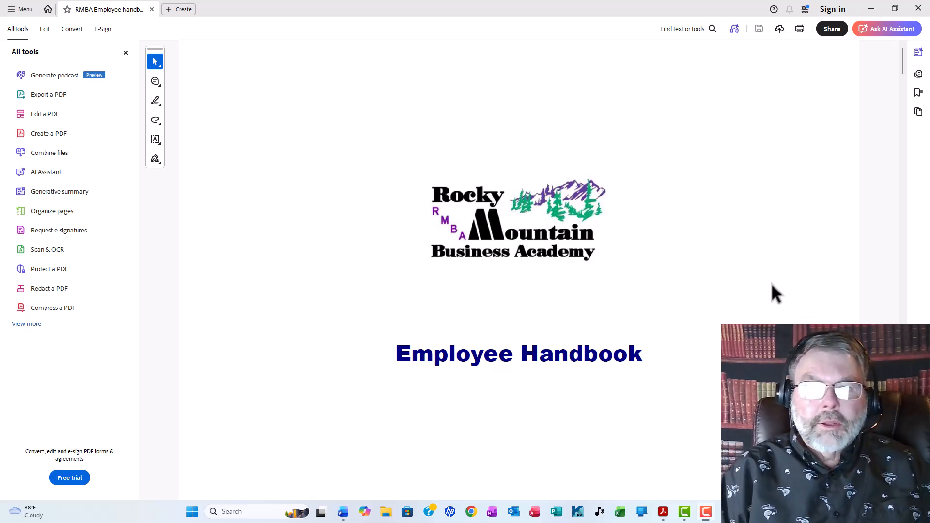
- Follow the Equal Opportunity link in the PDF's table of contents and return to the contents page
scroll(705, 234, down, 15)
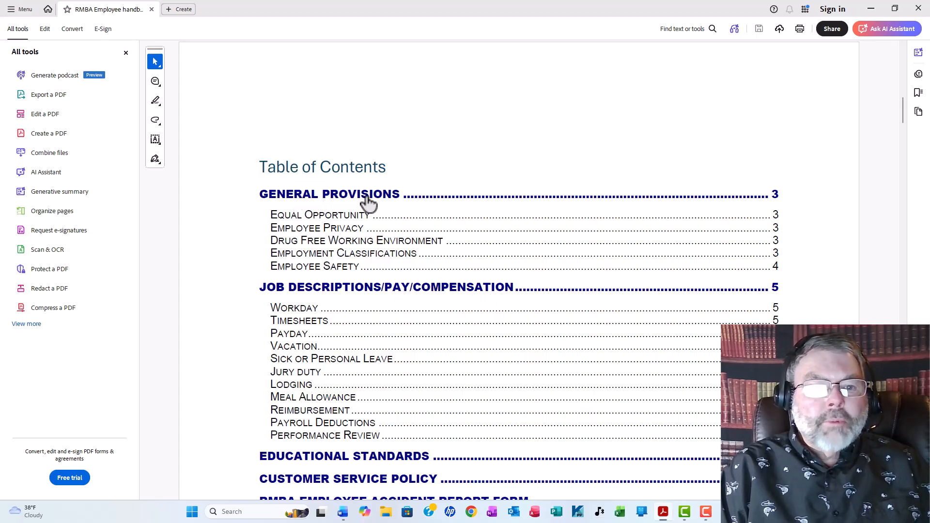
click(340, 222)
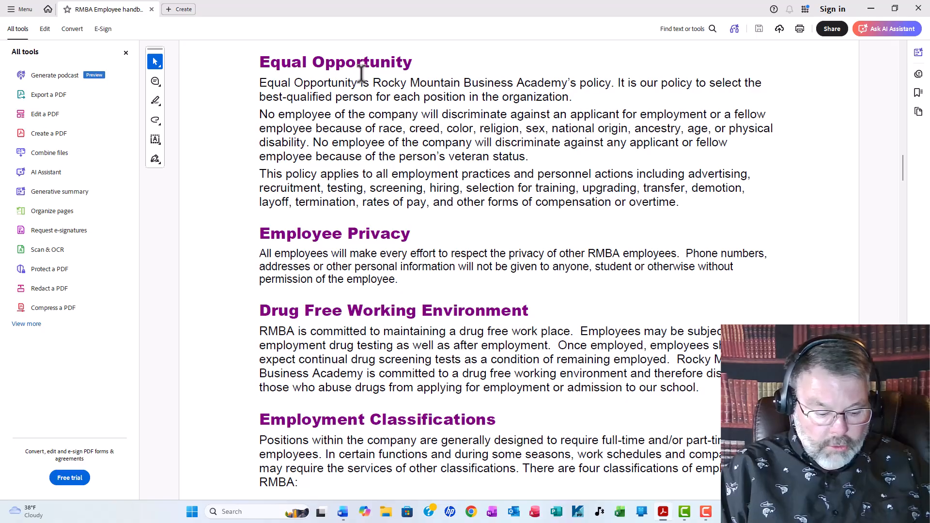
key(alt+Left)
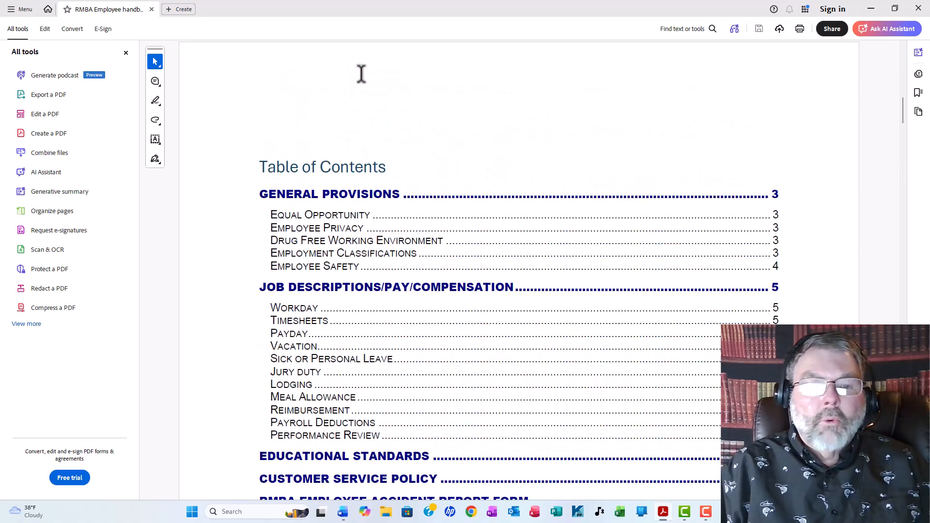
- Follow the Employee Safety contents link and its accident reporting form link, return to Employee Safety, and go back toward the document's start
scroll(400, 154, down, 1)
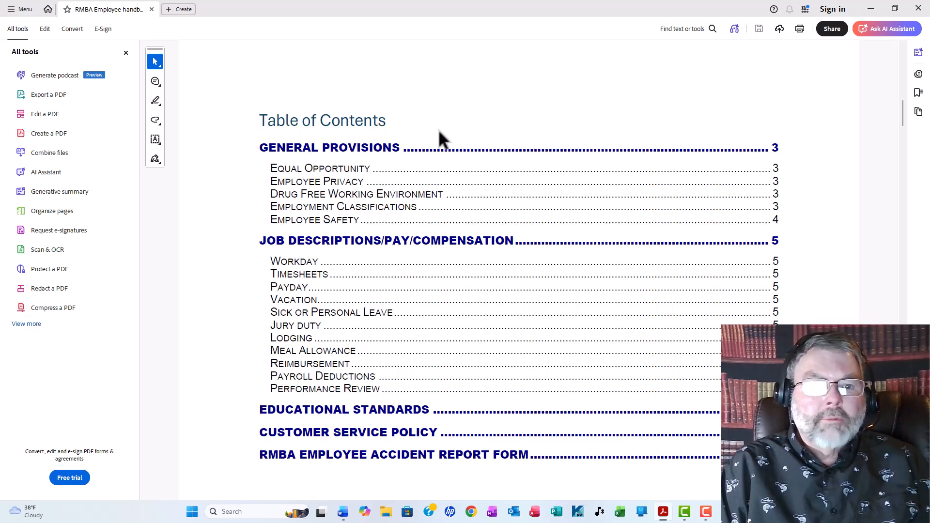
click(327, 226)
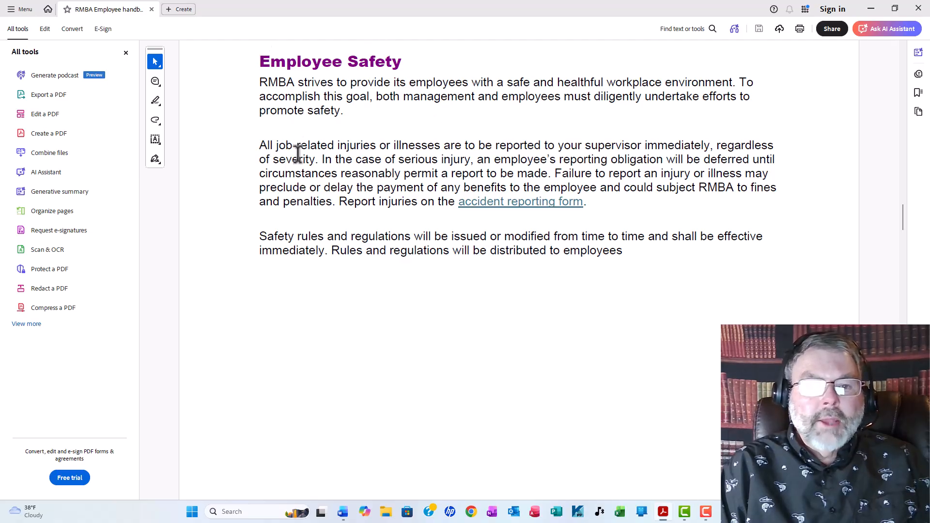
click(517, 210)
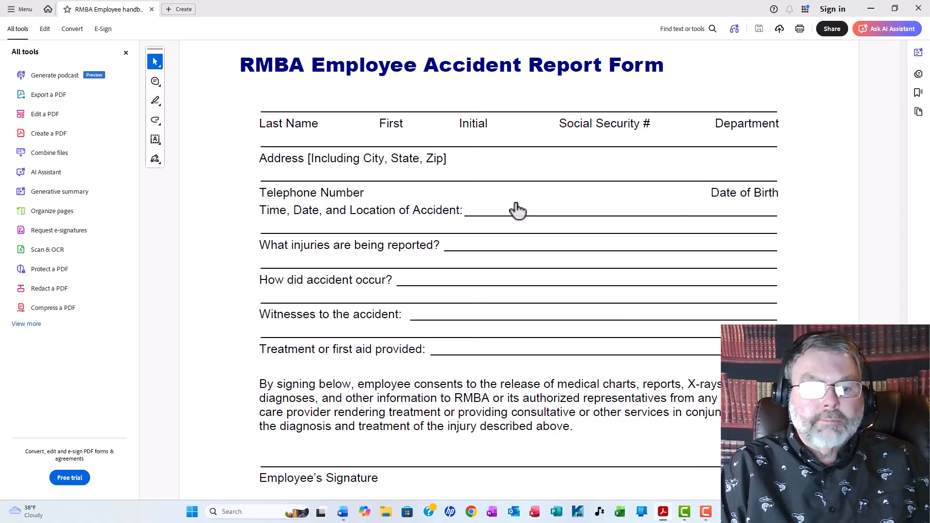
key(alt+Left)
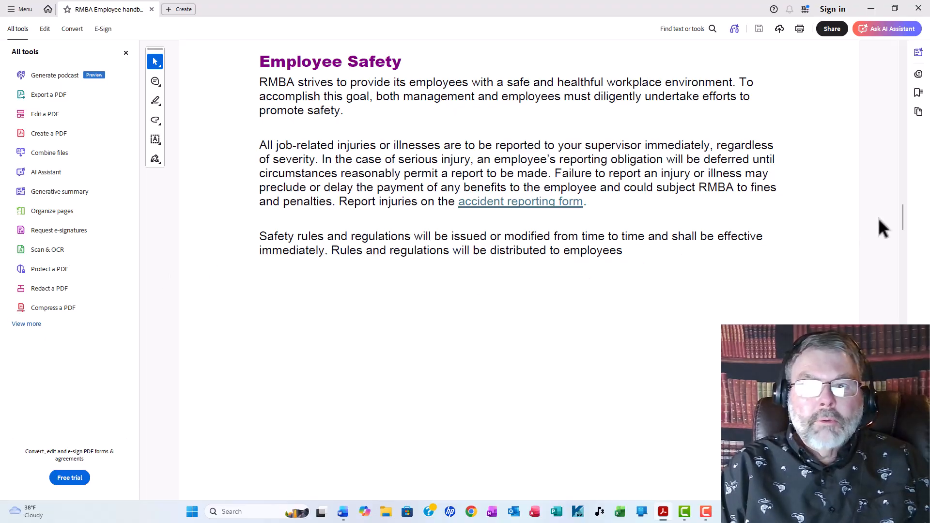
drag(905, 220, 904, 118)
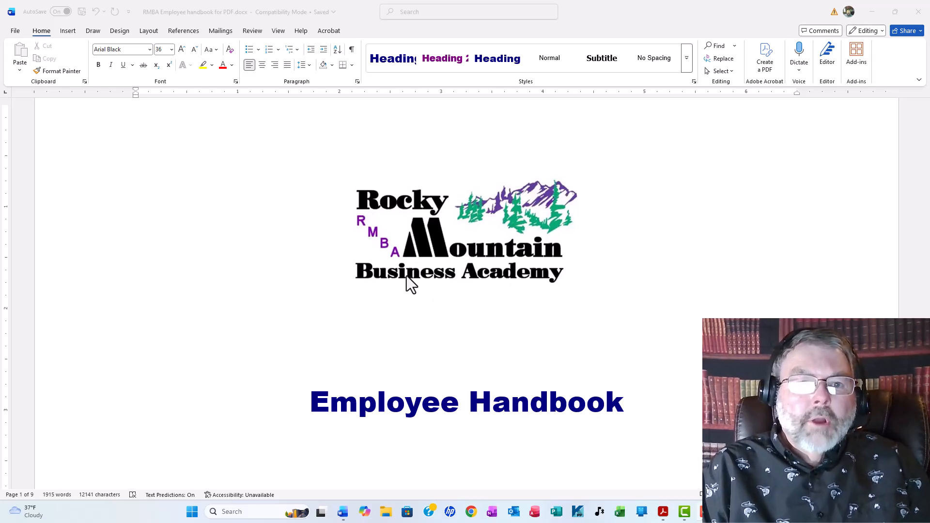
- Switch to Word and look through the employee handbook document from the cover page to the General Provisions section
scroll(464, 250, down, 5)
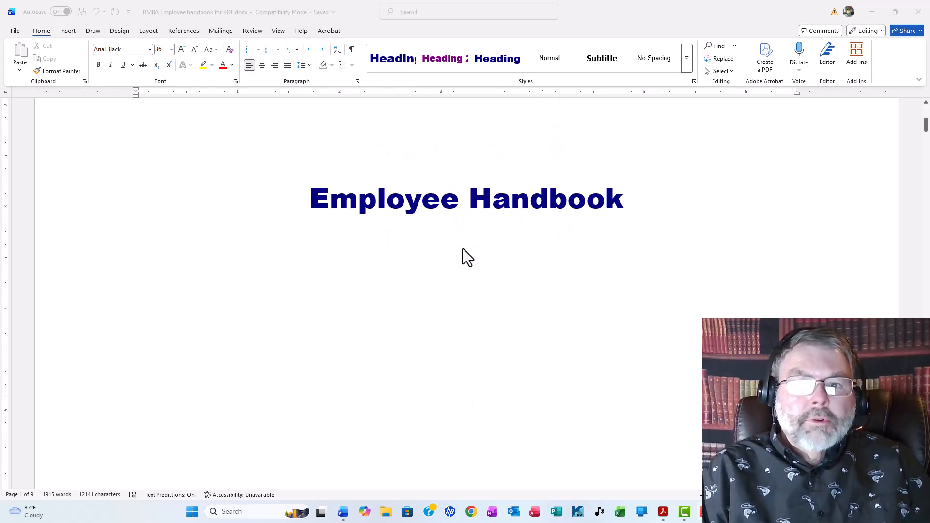
scroll(464, 249, down, 15)
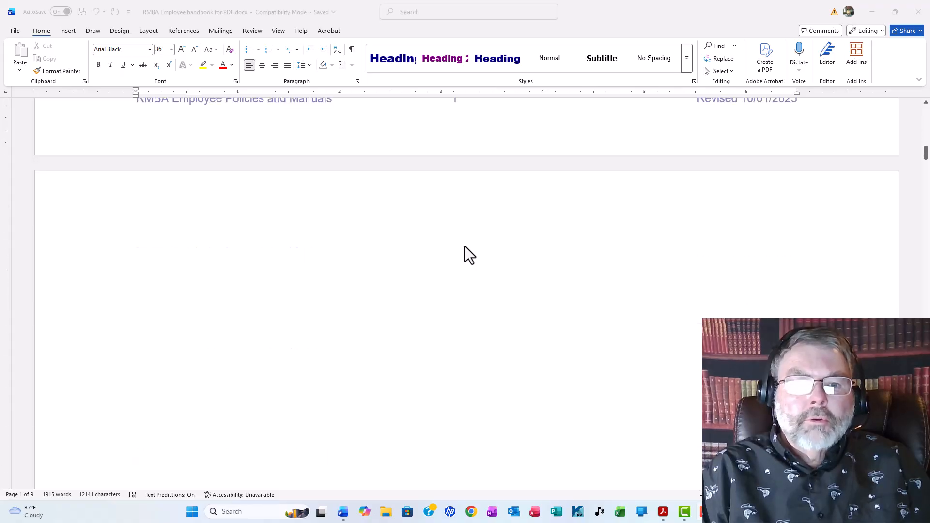
scroll(464, 246, down, 3)
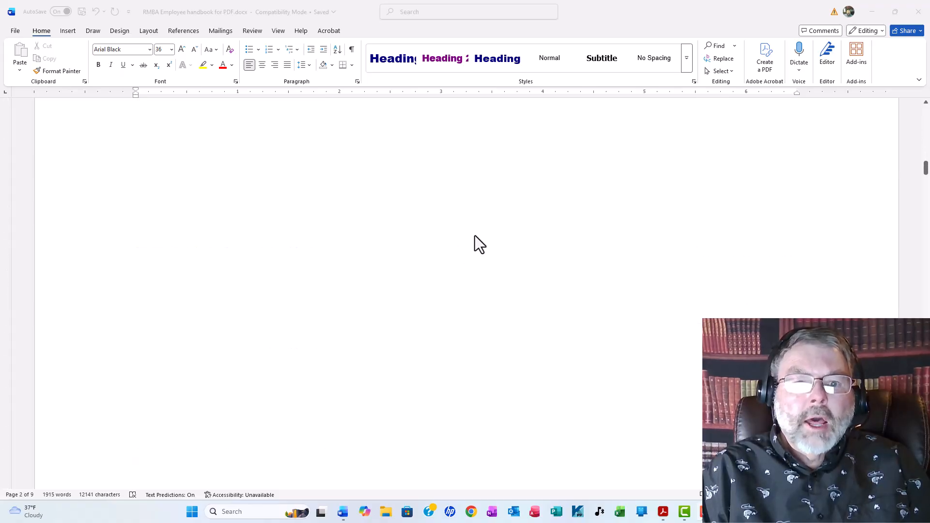
scroll(475, 236, down, 6)
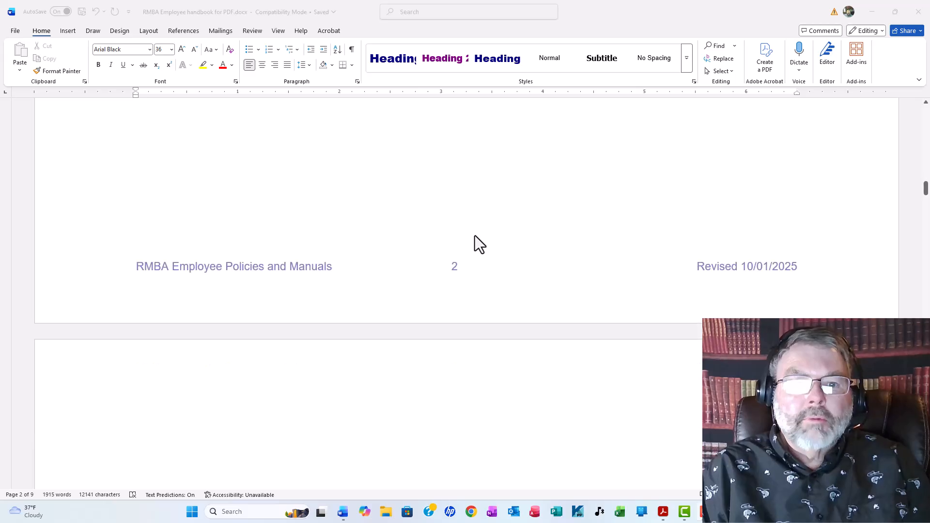
scroll(475, 235, down, 4)
scroll(475, 234, down, 14)
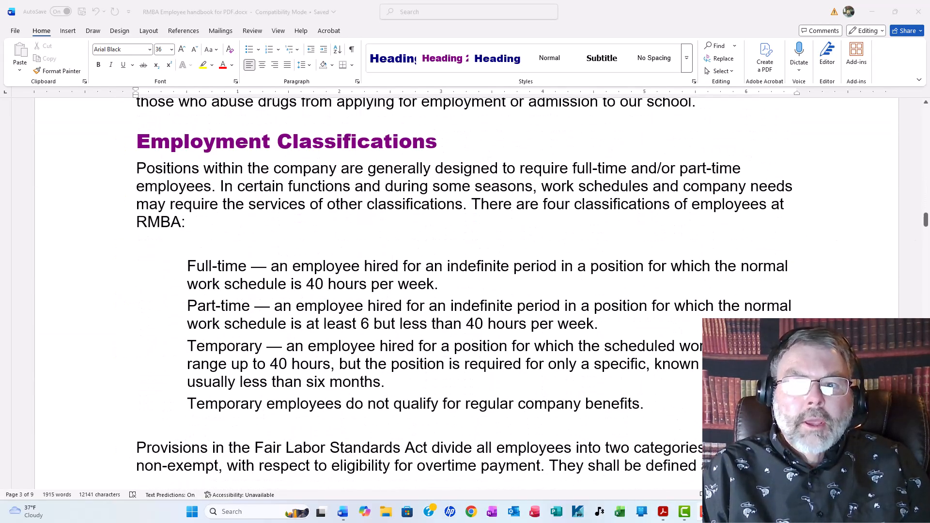
drag(926, 222, 927, 252)
mouse_move(926, 434)
mouse_down()
mouse_move(926, 394)
mouse_move(926, 459)
mouse_move(926, 108)
mouse_move(923, 202)
mouse_up()
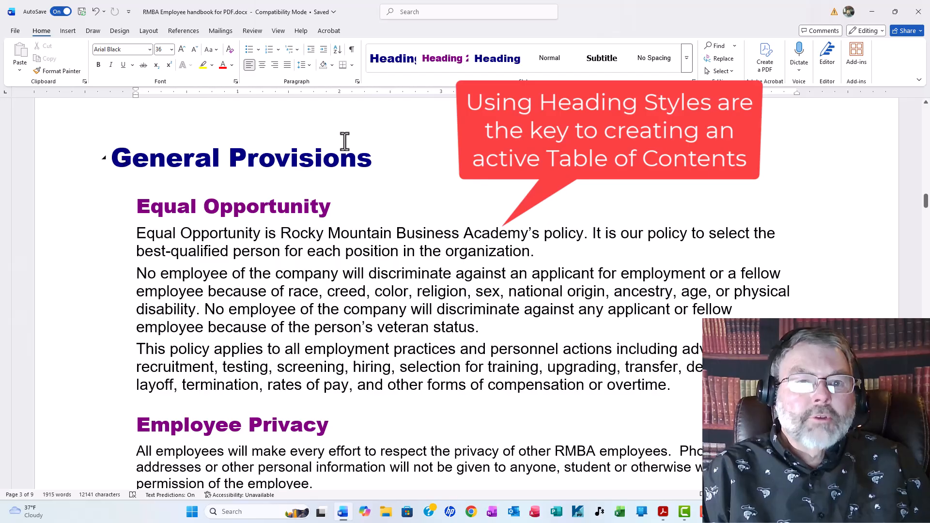
- Look over the available styles and apply the Heading 1 style to the General Provisions heading
click(687, 59)
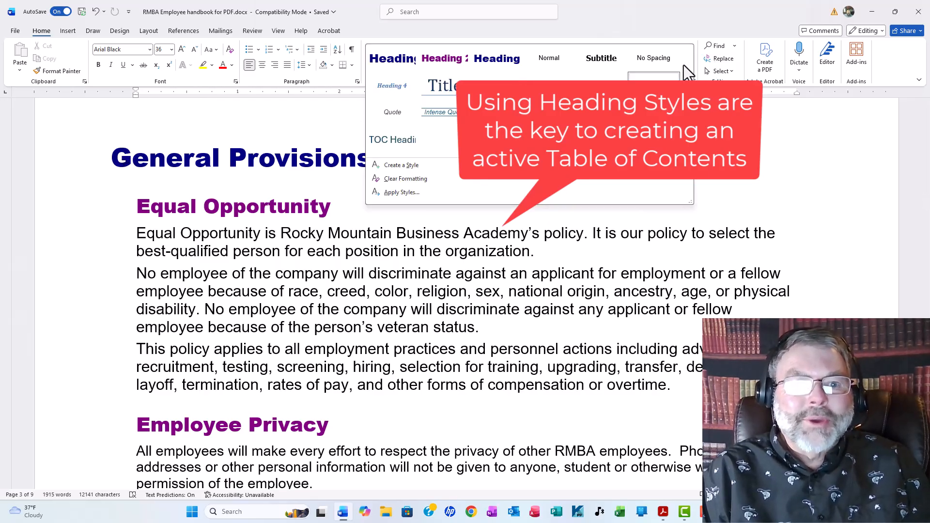
click(356, 118)
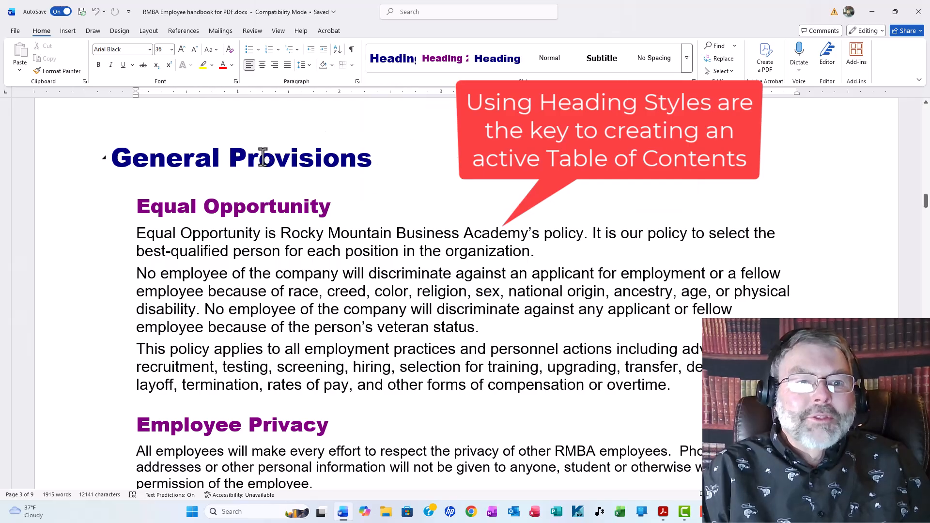
click(165, 156)
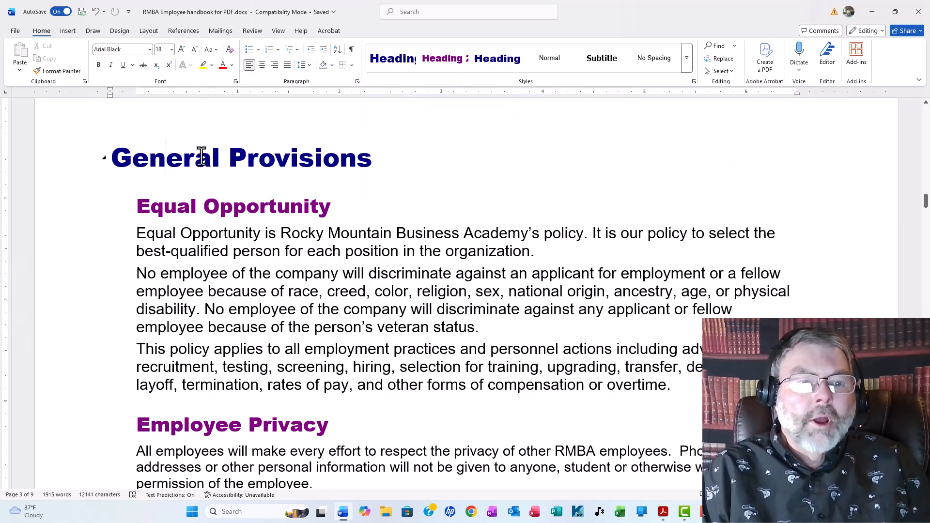
click(299, 156)
triple_click(299, 156)
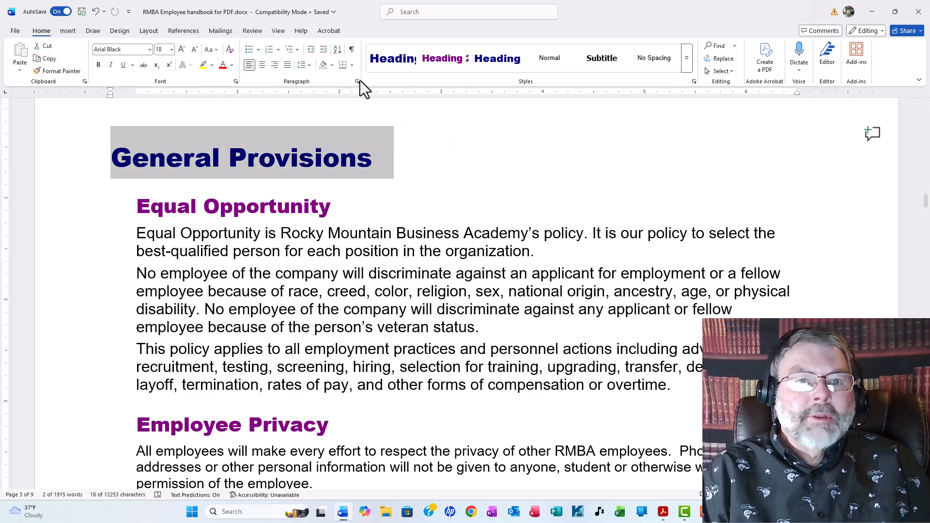
click(380, 61)
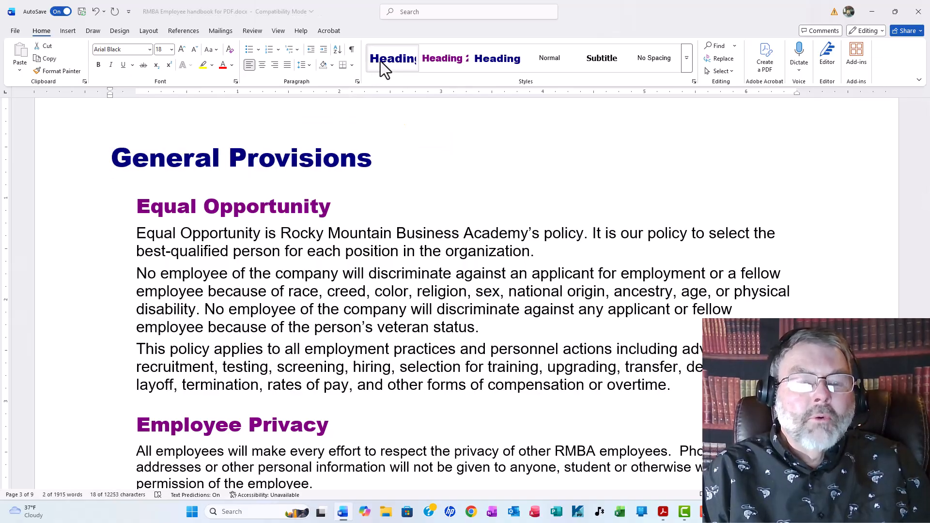
- Reveal the formatting of the Equal Opportunity heading to check its paragraph style, and close the formatting details
click(274, 209)
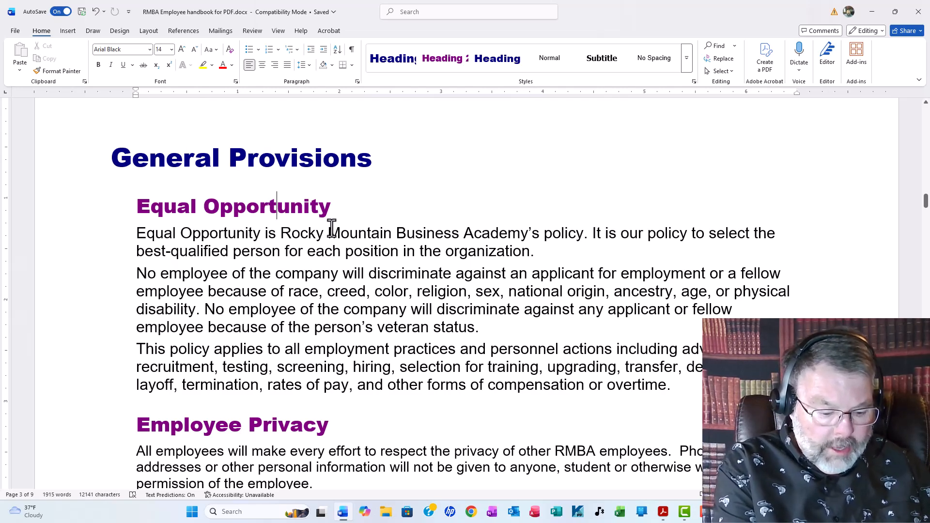
key(shift+F1)
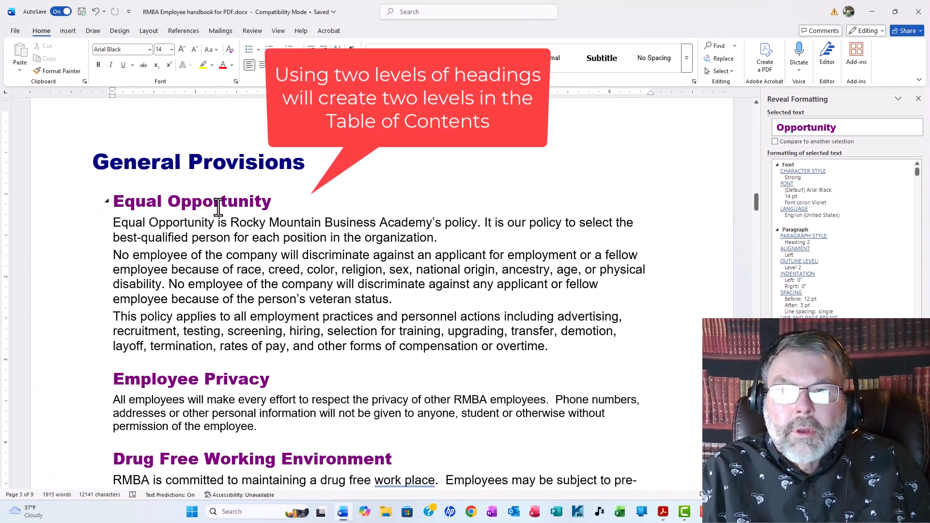
click(918, 112)
- Insert an Automatic Table 2 table of contents on the blank page 2 after the cover
scroll(427, 286, down, 6)
scroll(416, 283, down, 12)
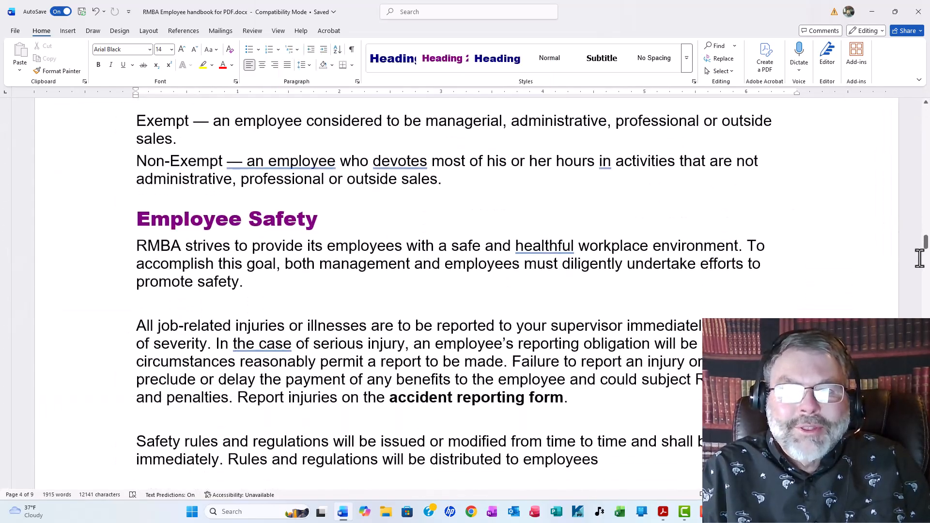
drag(926, 243, 926, 154)
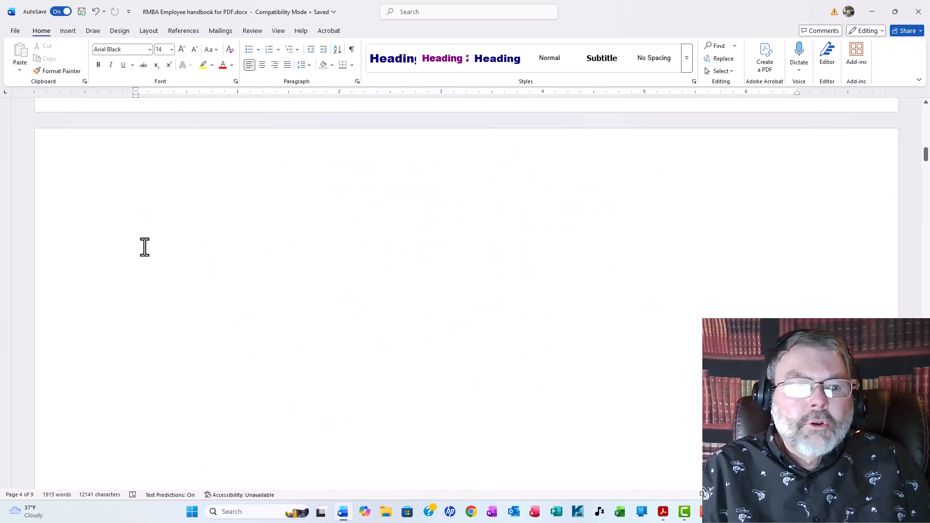
click(131, 215)
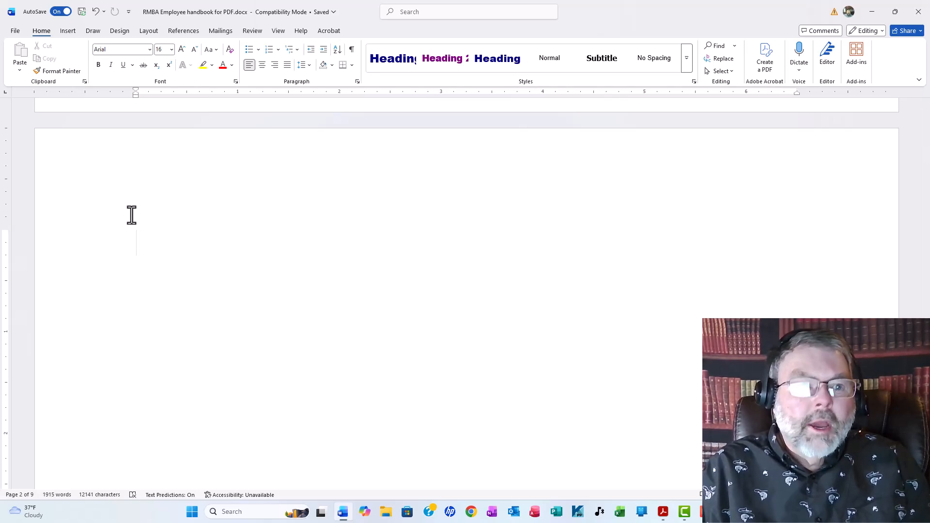
click(183, 31)
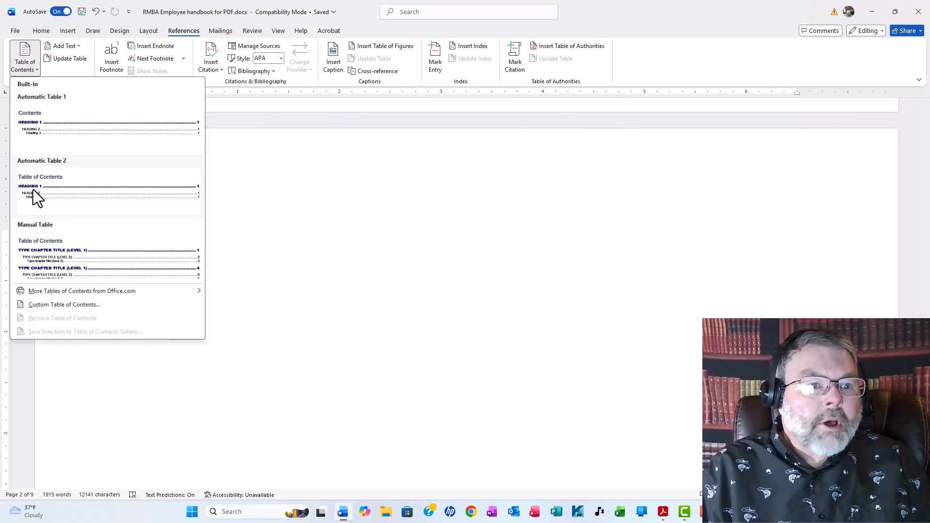
click(73, 185)
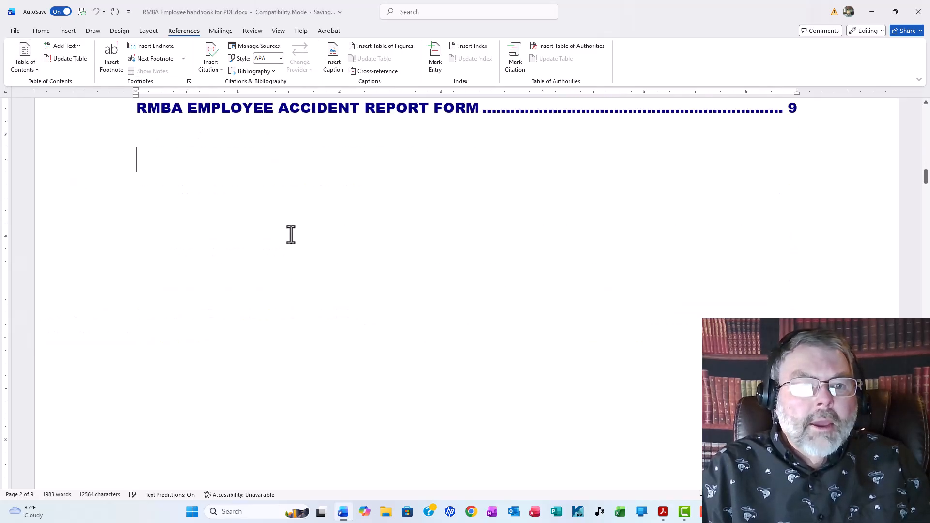
- Review the inserted table of contents and follow its Equal Opportunity link to the section
scroll(391, 246, up, 10)
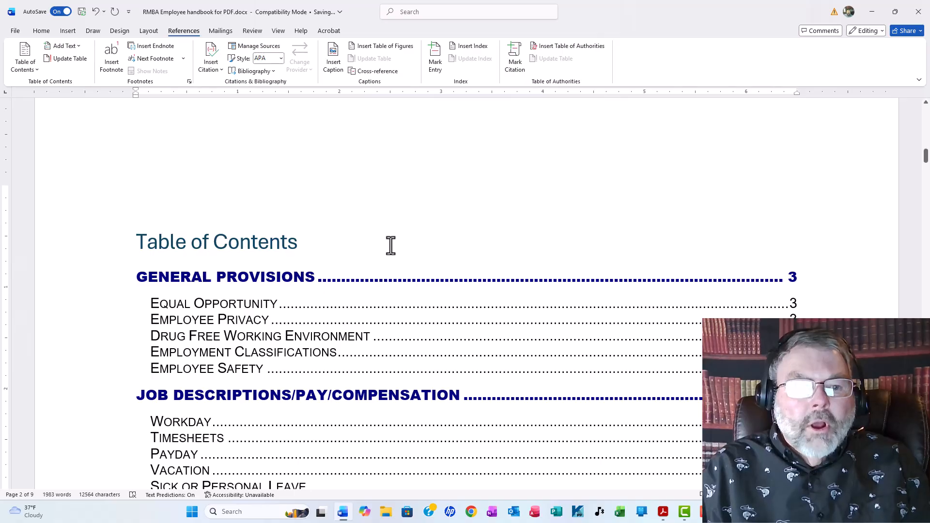
scroll(391, 245, down, 2)
scroll(438, 218, down, 1)
scroll(439, 219, up, 1)
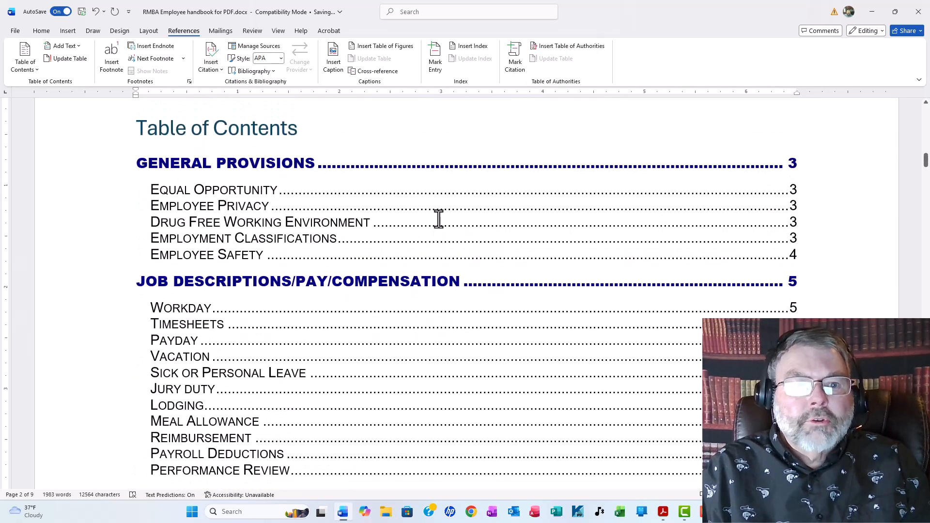
scroll(441, 214, up, 1)
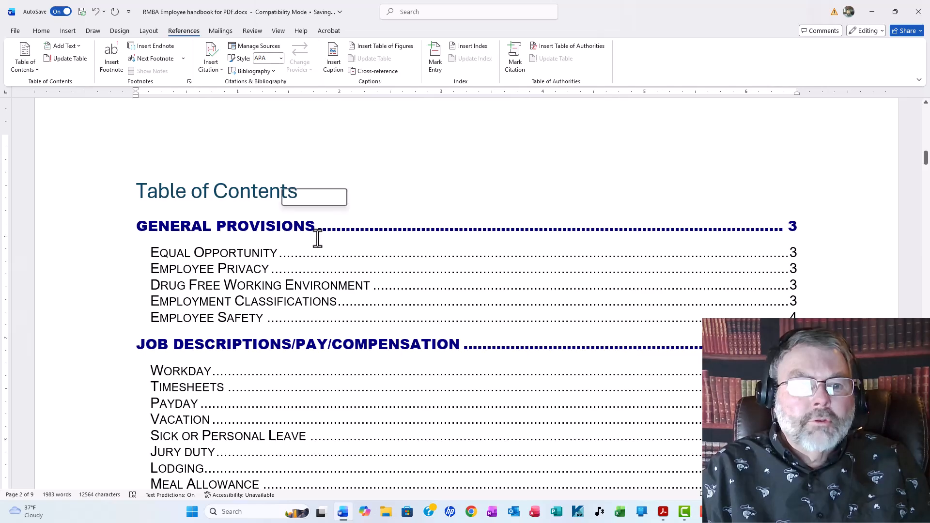
ctrl+click(240, 262)
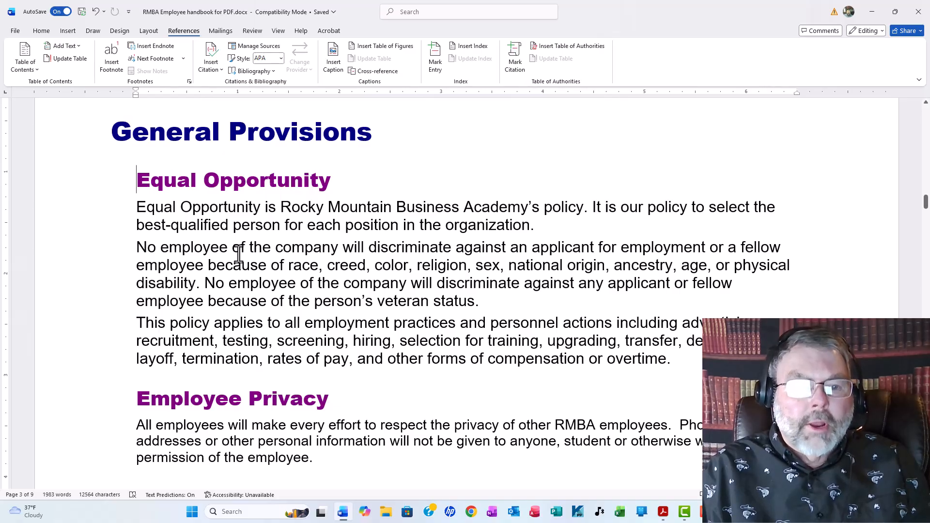
- Start a hyperlink on the bold words "accident reporting form" in the Employee Safety section, targeting a place in this document
scroll(239, 255, down, 8)
scroll(240, 249, down, 10)
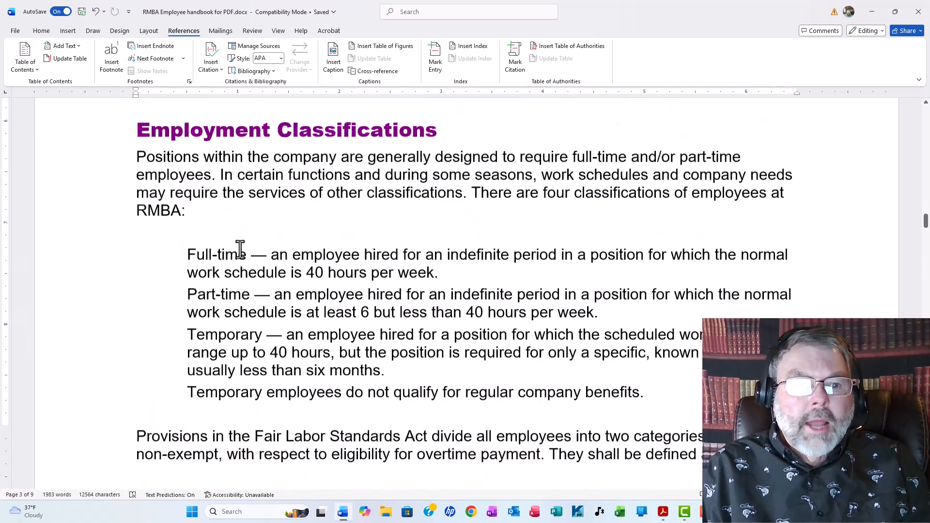
scroll(240, 249, down, 3)
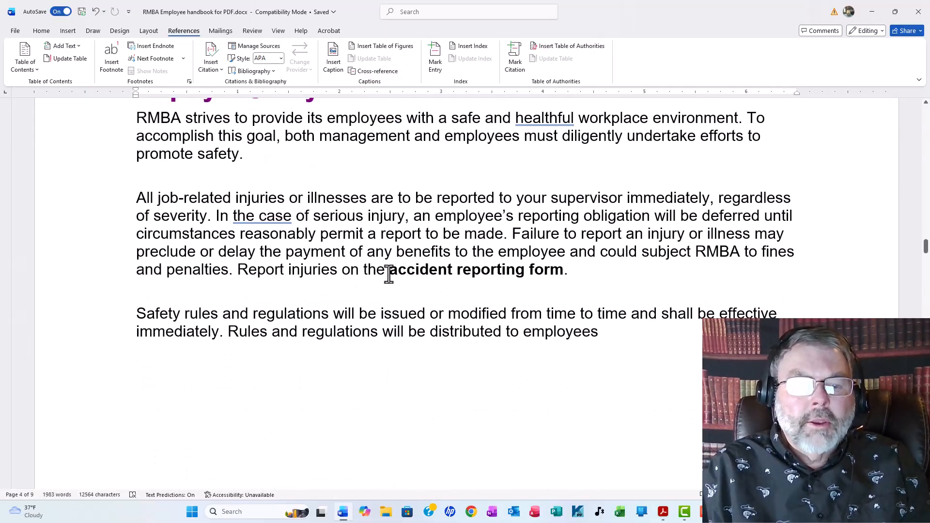
drag(390, 270, 546, 276)
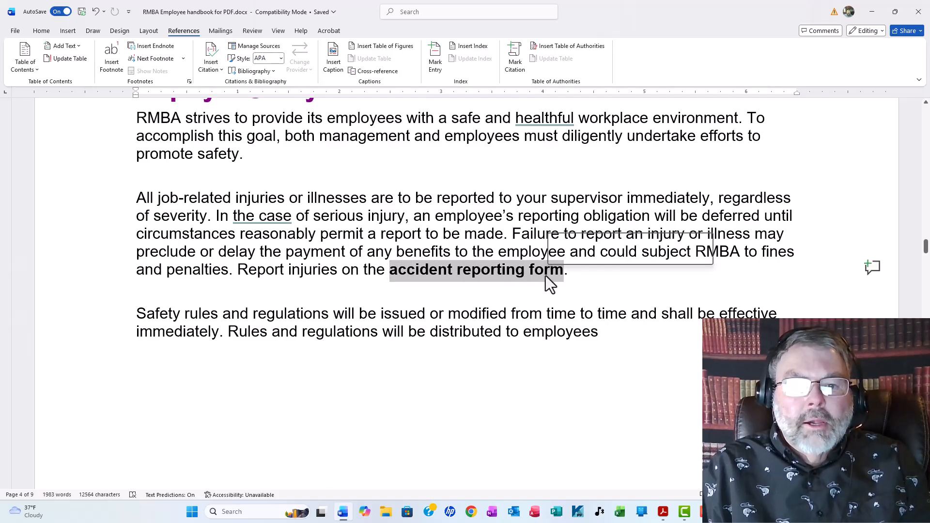
right_click(465, 273)
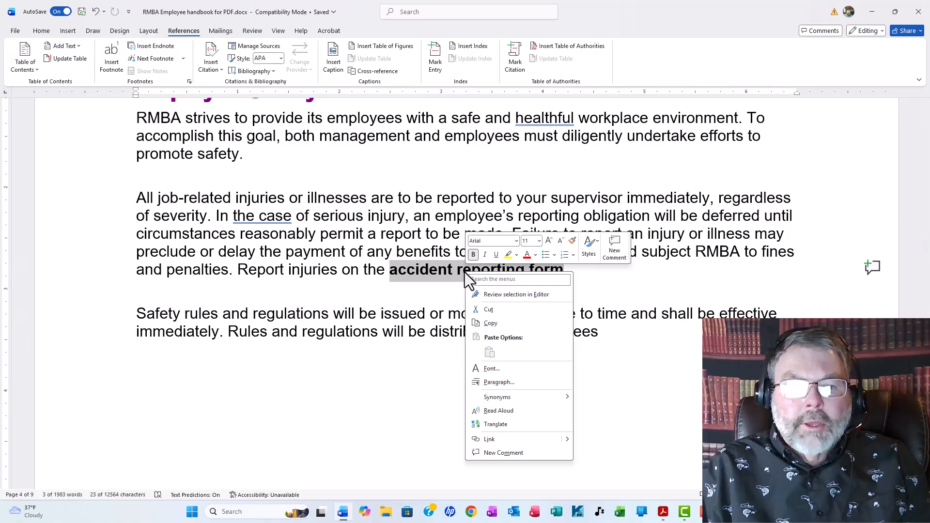
click(496, 438)
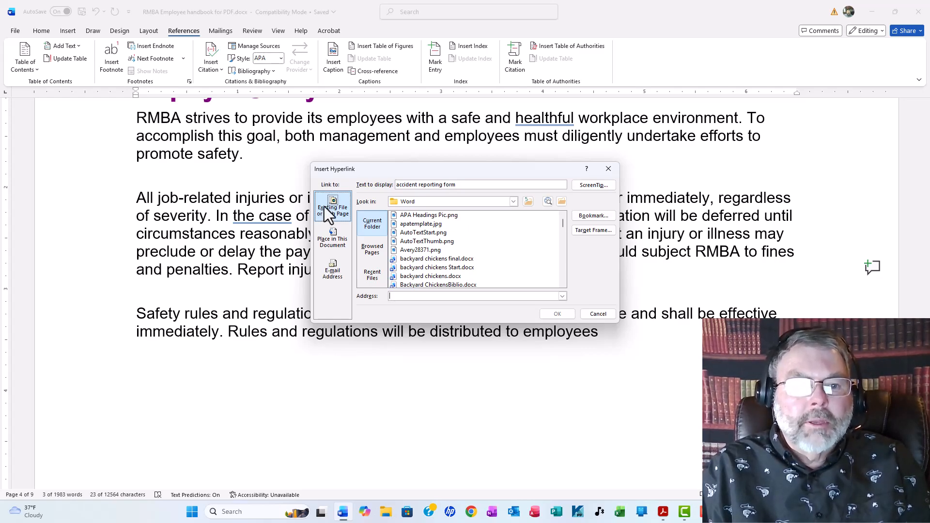
click(332, 245)
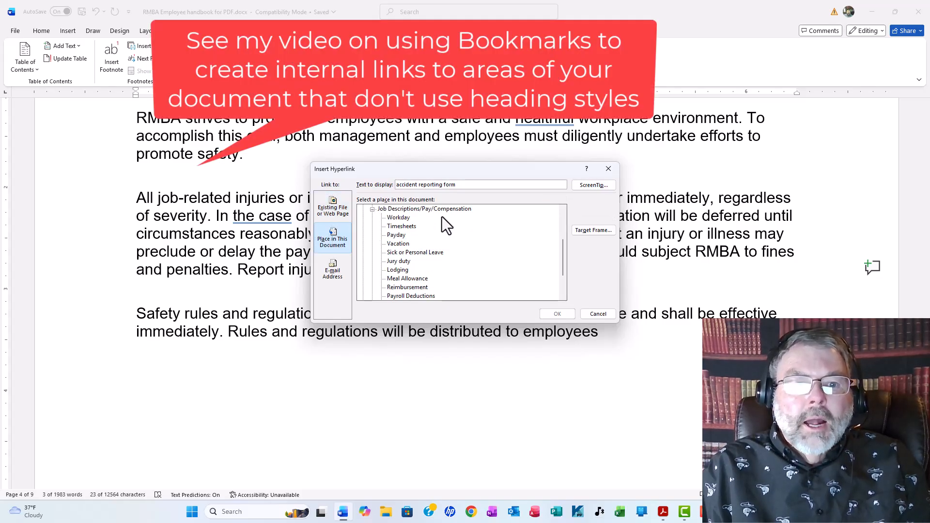
- Look through the document's headings and set RMBA Employee Accident Report Form as the hyperlink's destination
scroll(442, 218, down, 3)
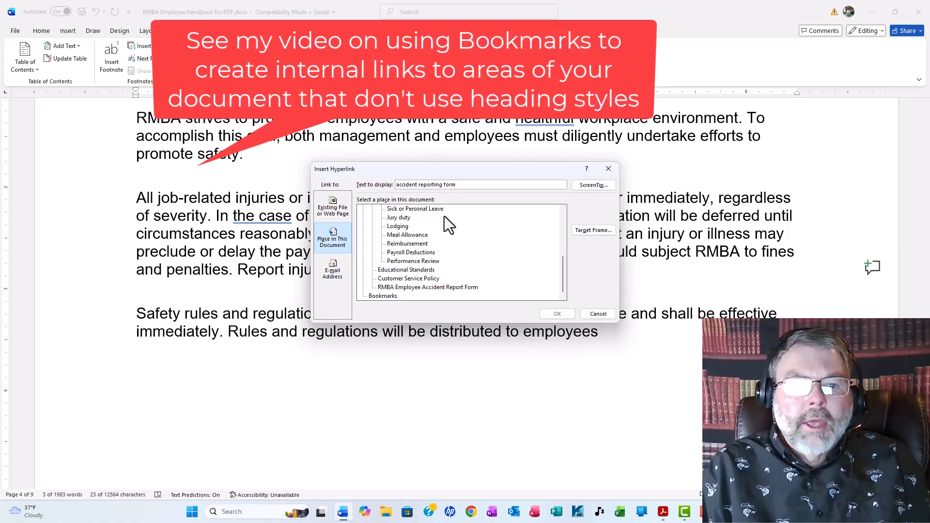
scroll(445, 216, up, 5)
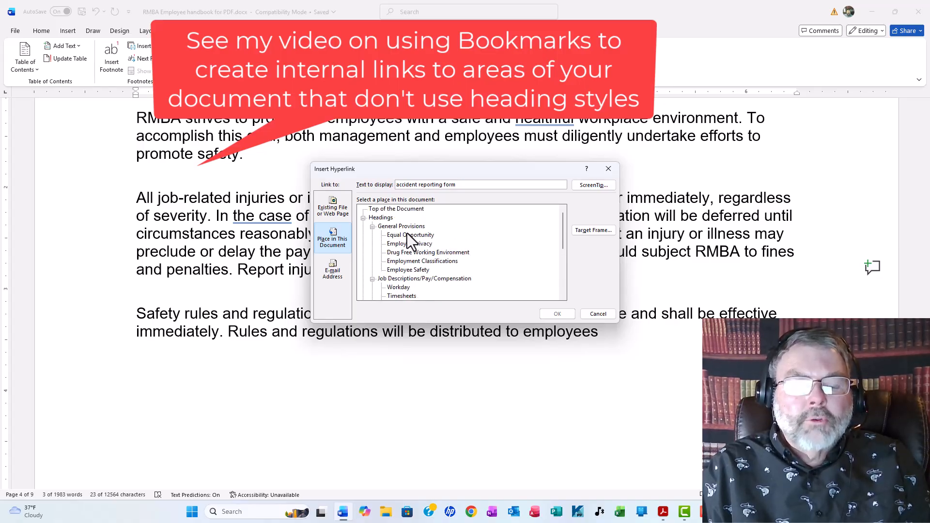
scroll(464, 238, down, 1)
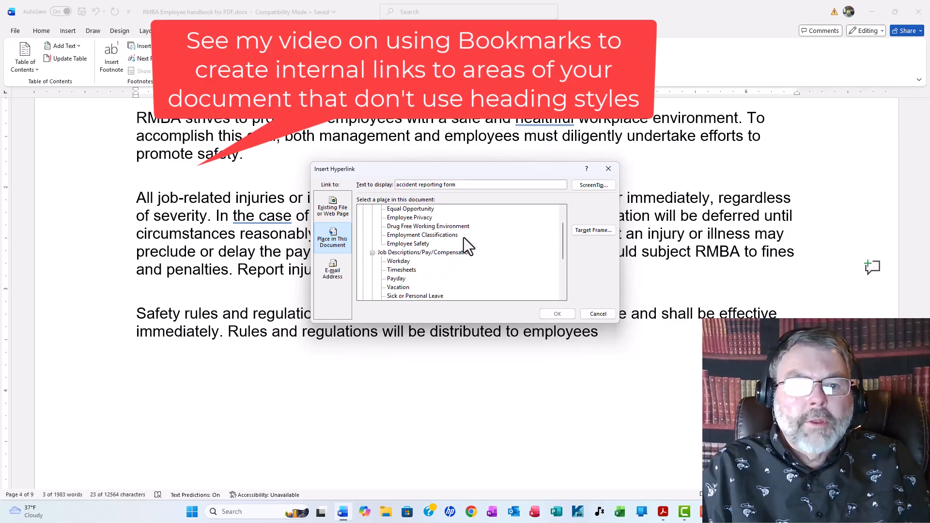
scroll(463, 238, down, 3)
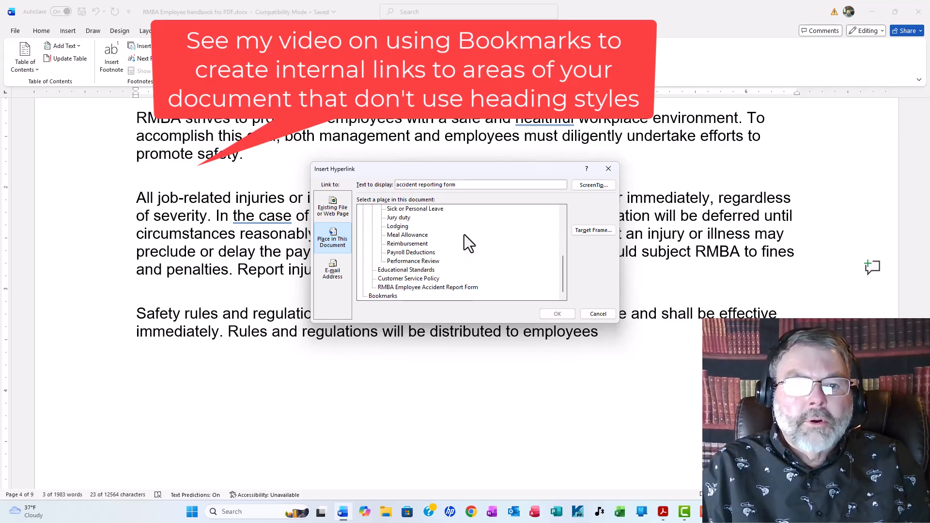
scroll(463, 232, up, 4)
scroll(464, 233, down, 4)
scroll(463, 232, up, 4)
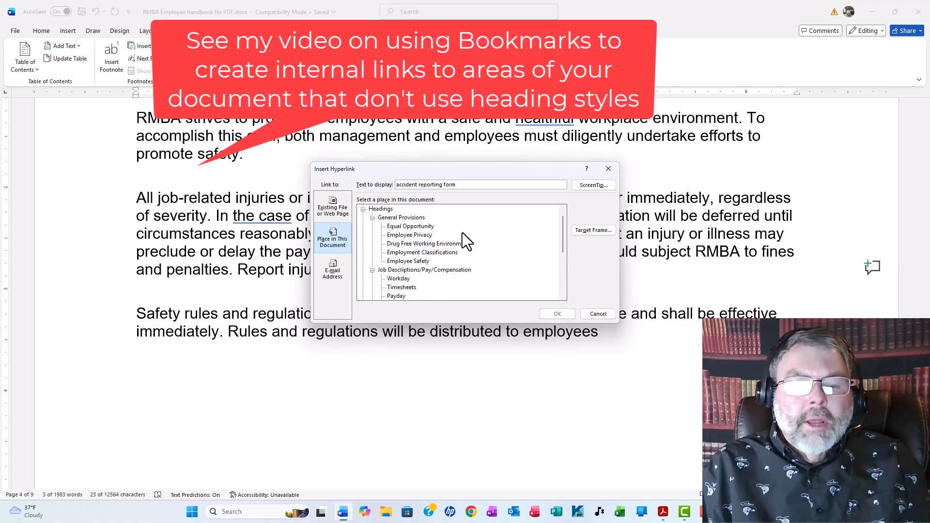
scroll(462, 240, down, 4)
scroll(463, 231, up, 4)
scroll(465, 230, down, 4)
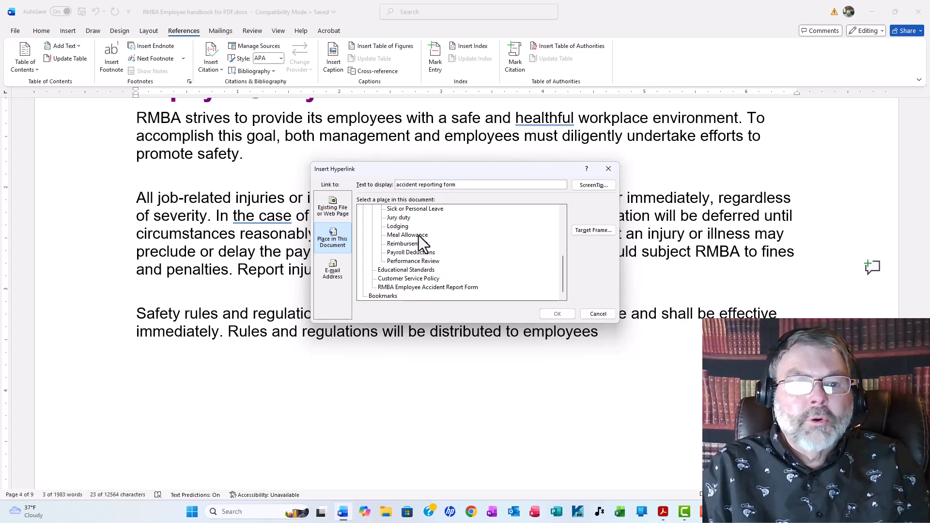
scroll(465, 248, up, 3)
scroll(466, 242, down, 3)
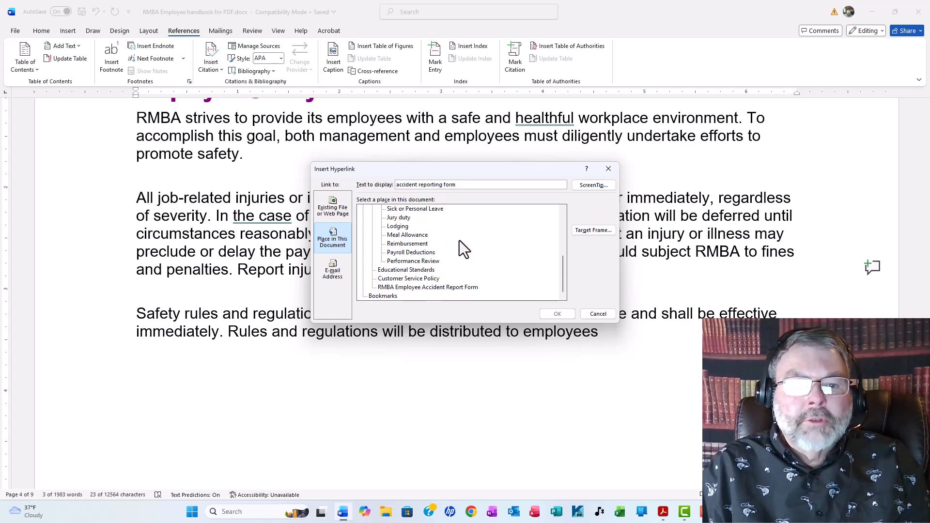
click(432, 287)
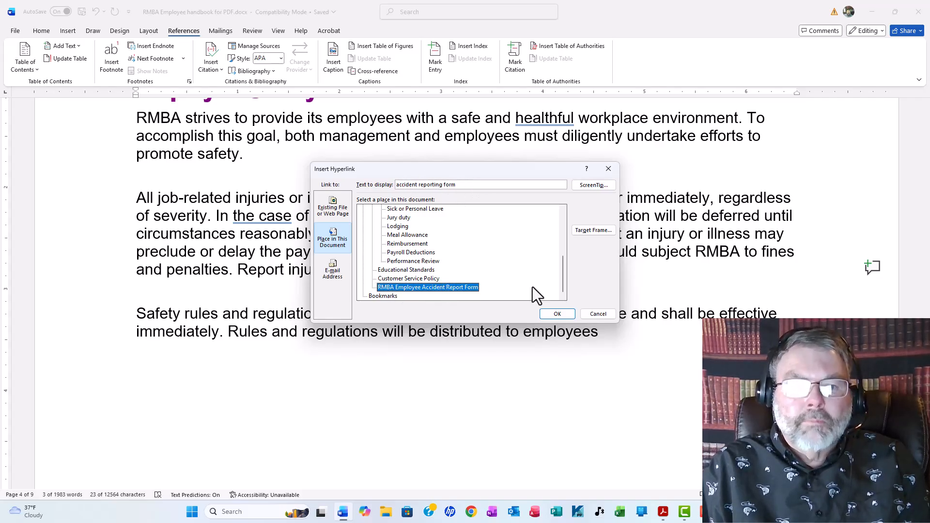
click(557, 314)
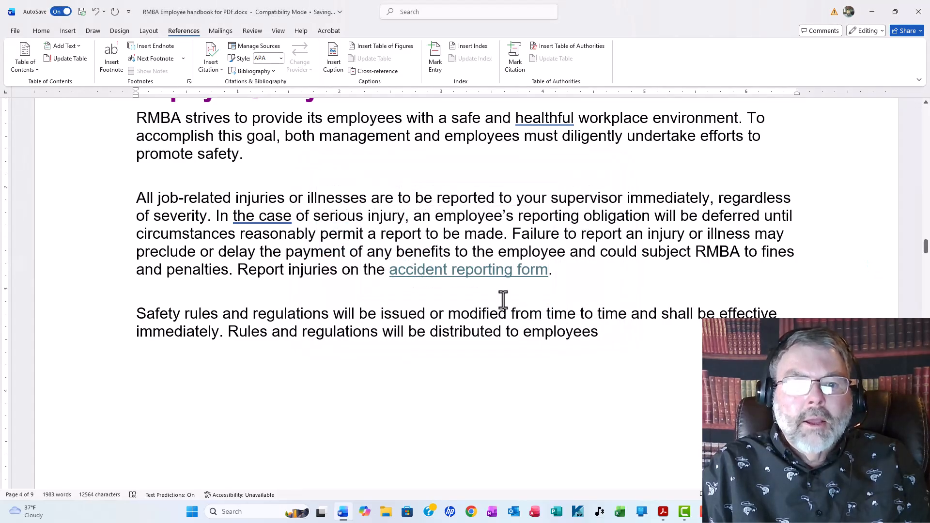
- Follow the accident reporting form link to its heading and return to the linked text in the Employee Safety section
ctrl+click(452, 273)
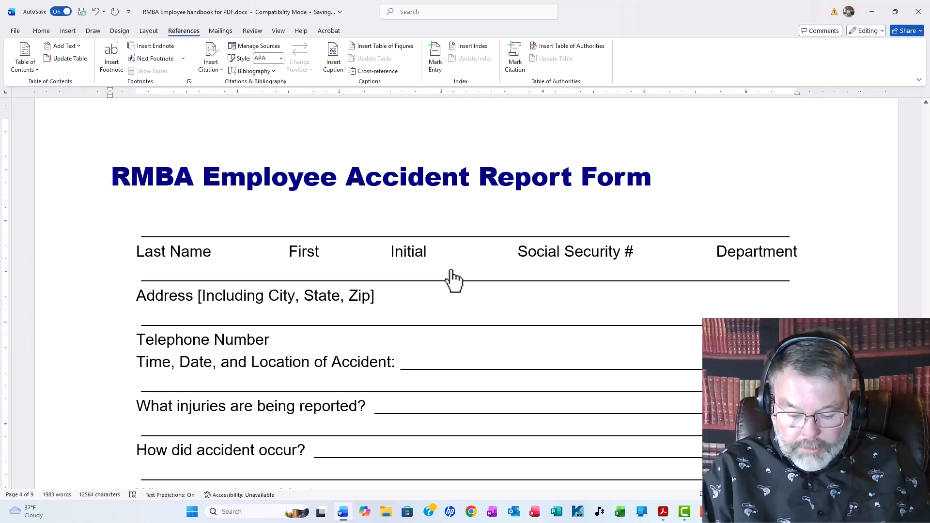
key(Up)
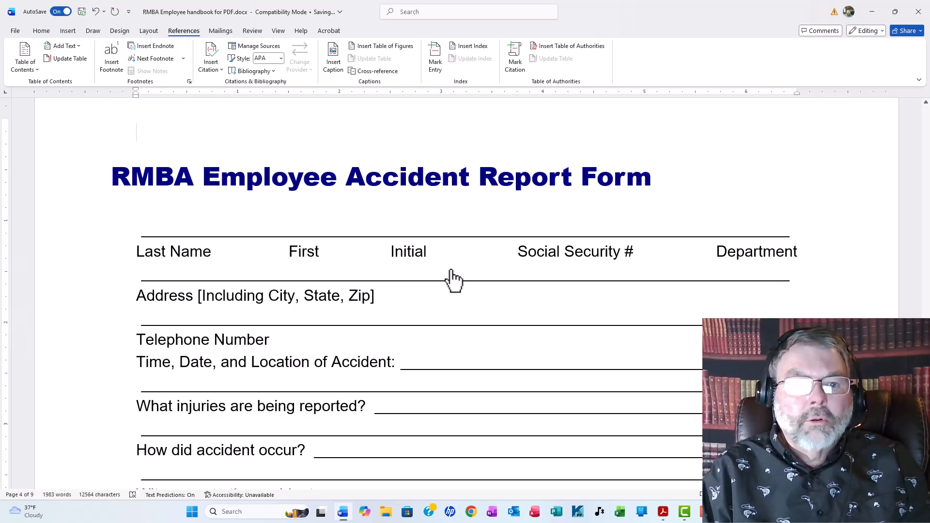
key(alt+Left)
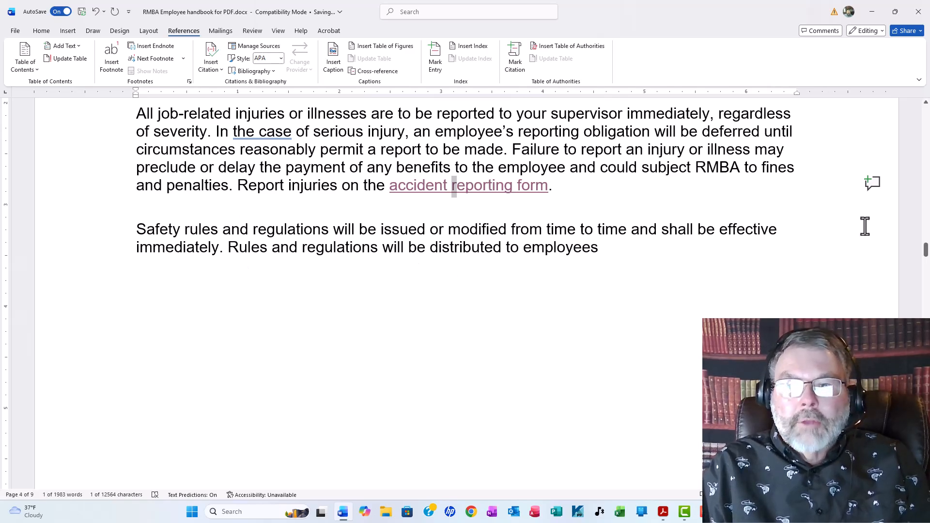
- Save a copy of the handbook as the PDF "RMBA Employee handbook for PDF", replacing the existing file of that name
drag(924, 250, 914, 167)
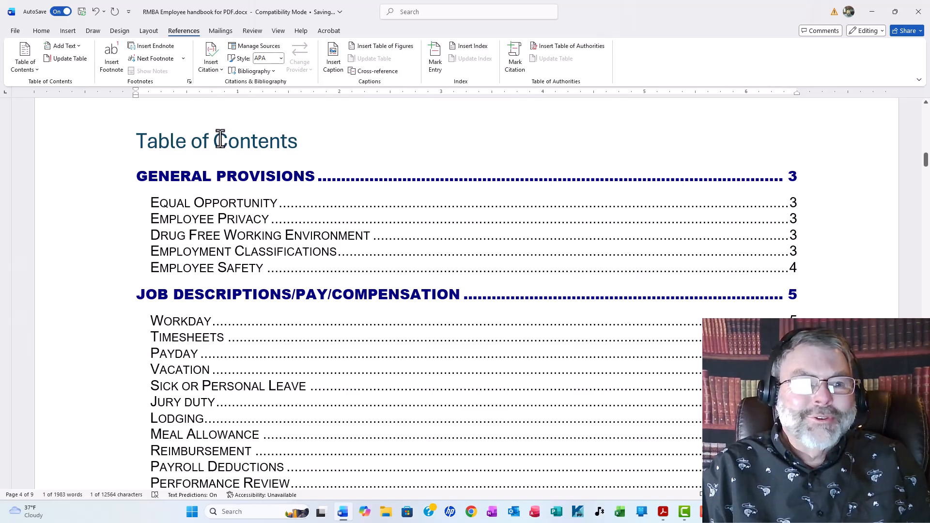
click(12, 31)
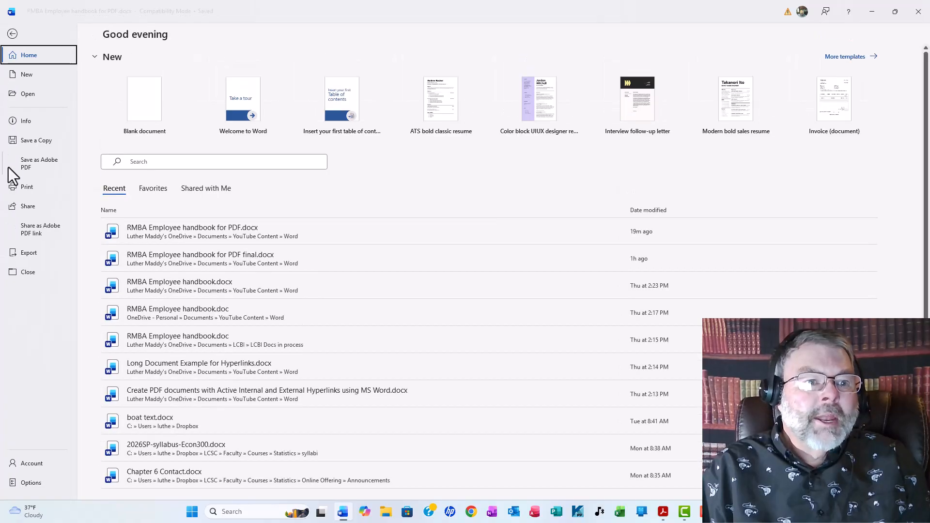
click(38, 140)
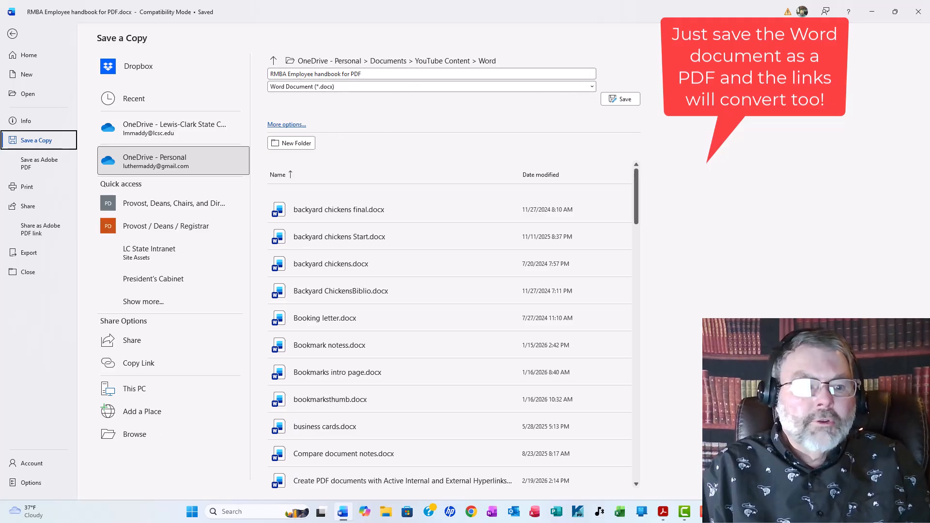
click(365, 86)
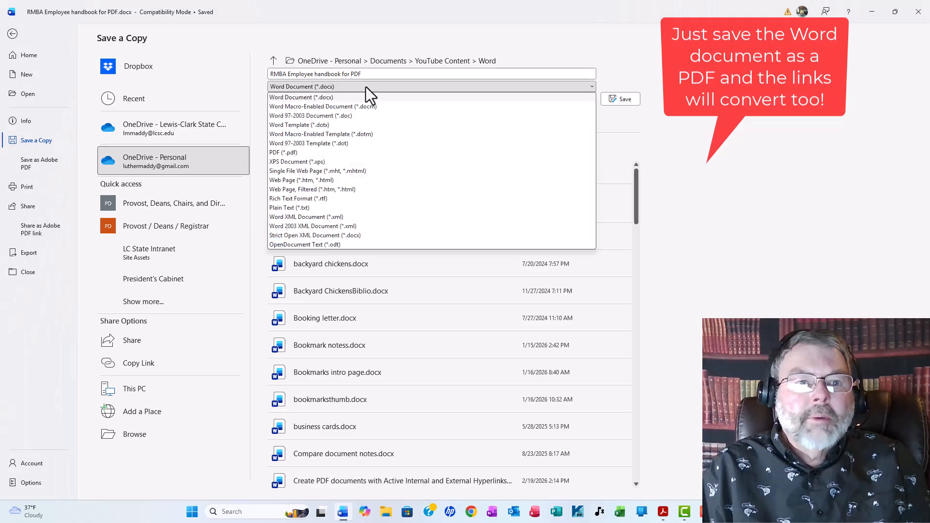
click(291, 153)
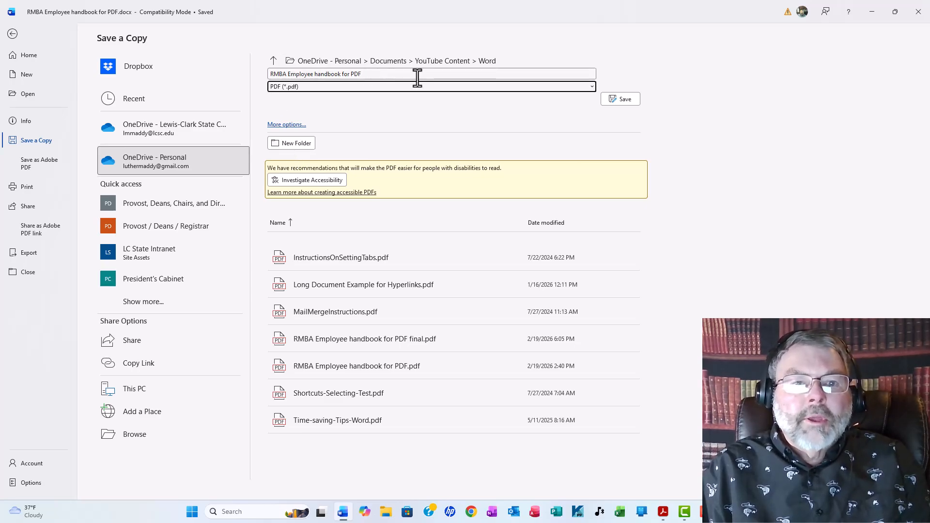
click(615, 99)
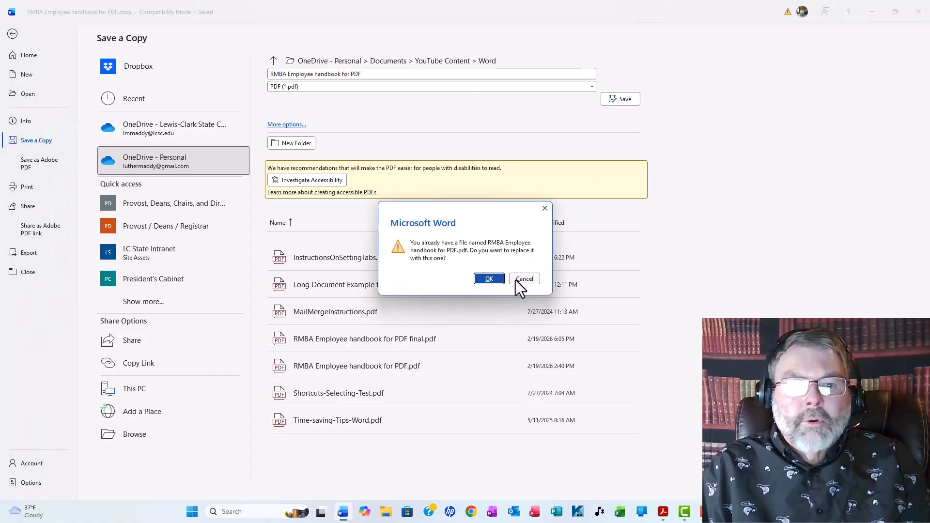
click(490, 278)
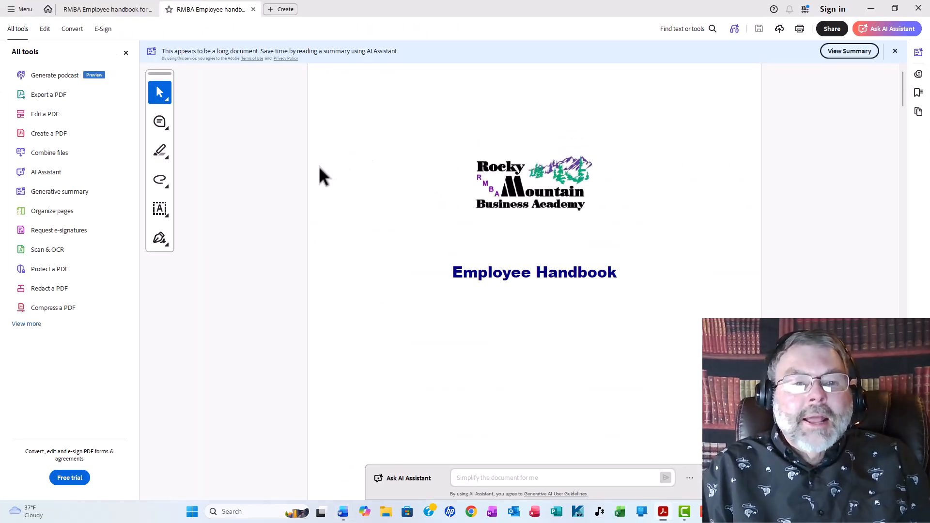
- In Adobe Acrobat, close the other open handbook PDF and enlarge the new PDF's table of contents with the tools list hidden
click(151, 9)
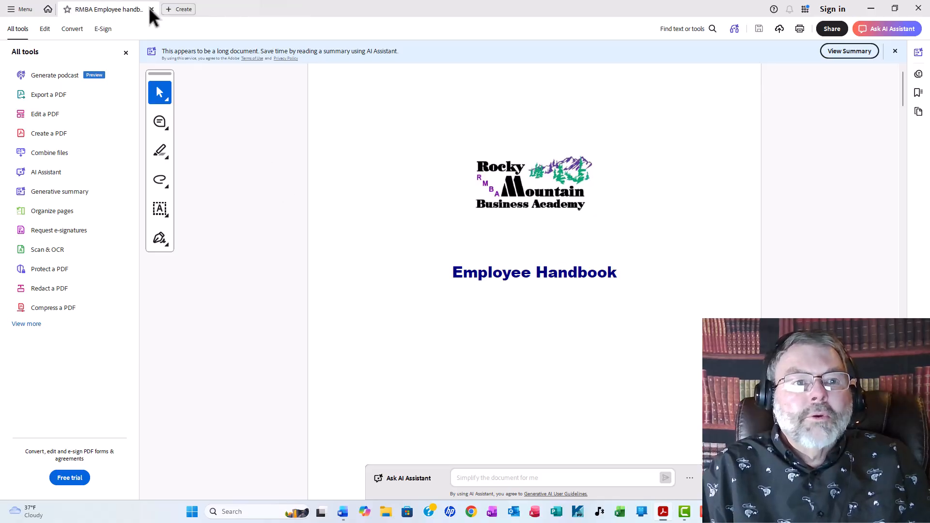
scroll(537, 158, down, 4)
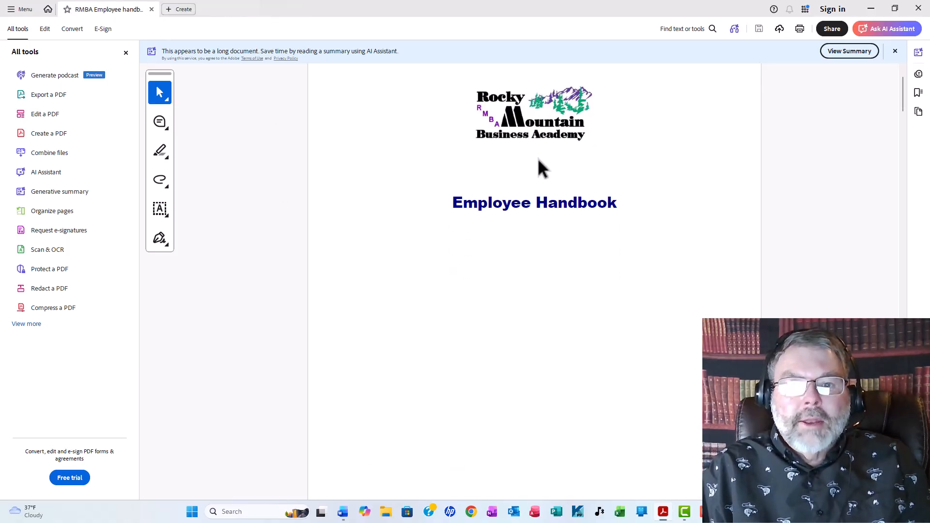
scroll(535, 154, down, 3)
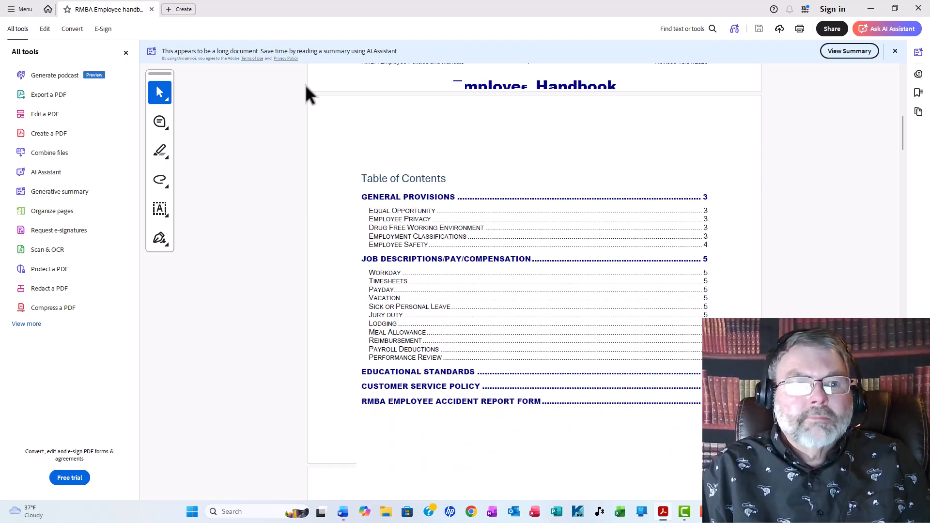
click(126, 53)
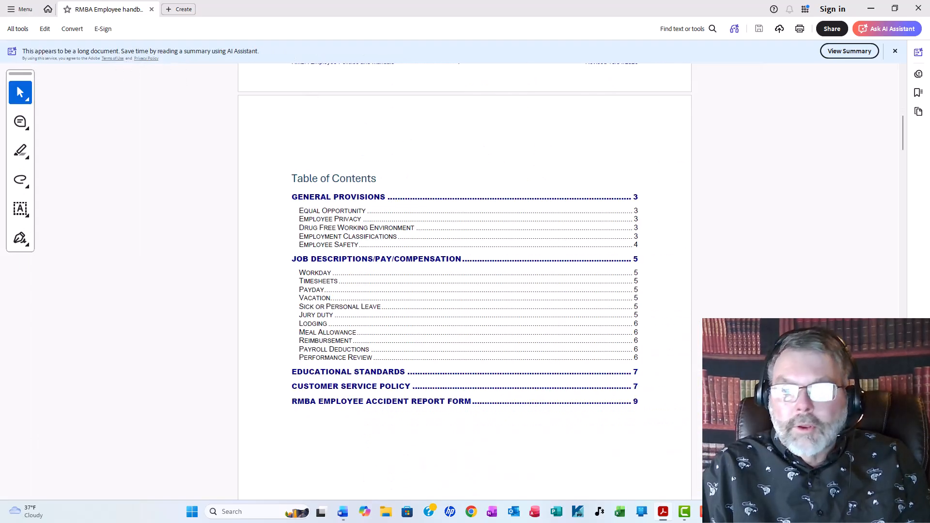
key(ctrl+plus)
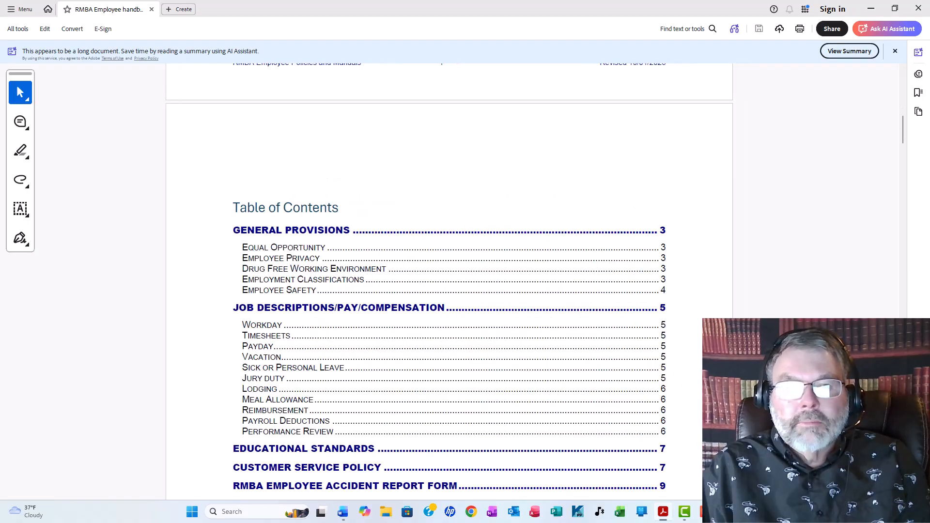
key(ctrl+plus)
scroll(683, 290, up, 2)
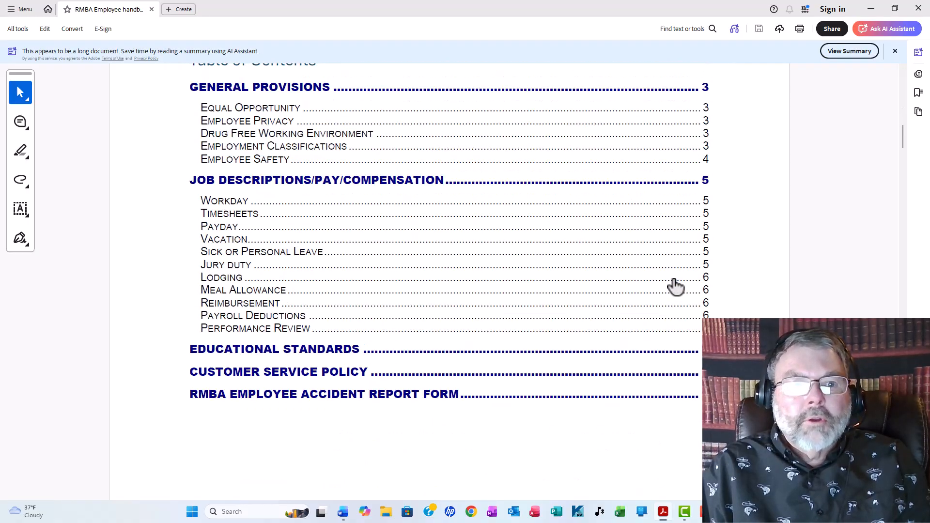
- Test the PDF's Employee Safety contents link and its accident reporting form link, and return to the table of contents
click(242, 160)
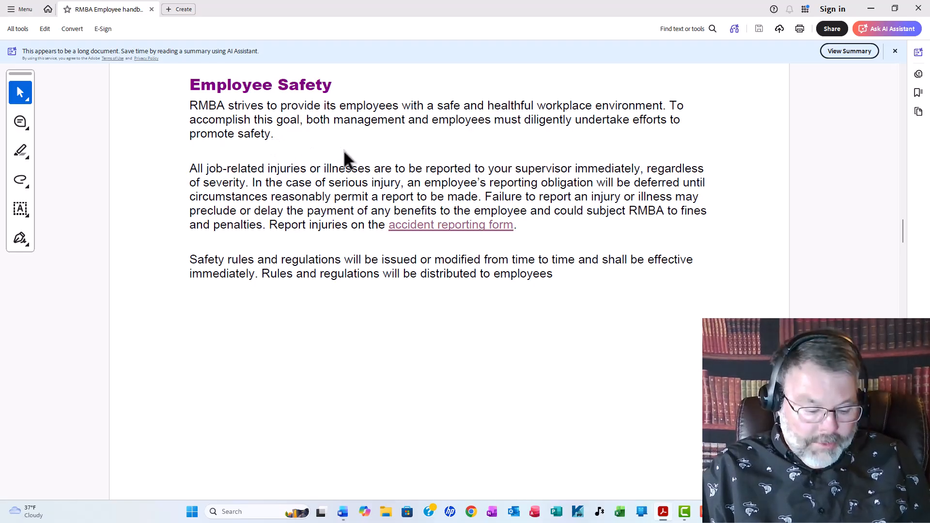
click(450, 232)
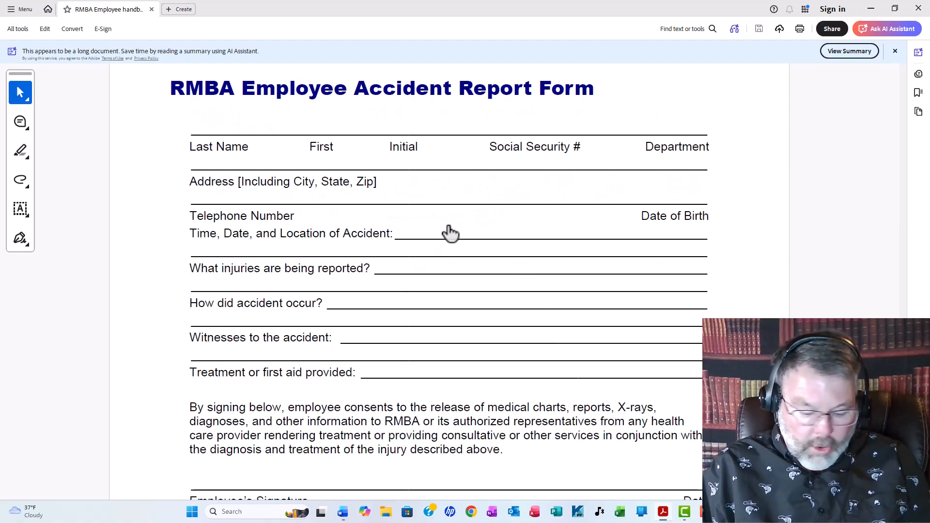
key(alt+Left)
key(alt+Left)
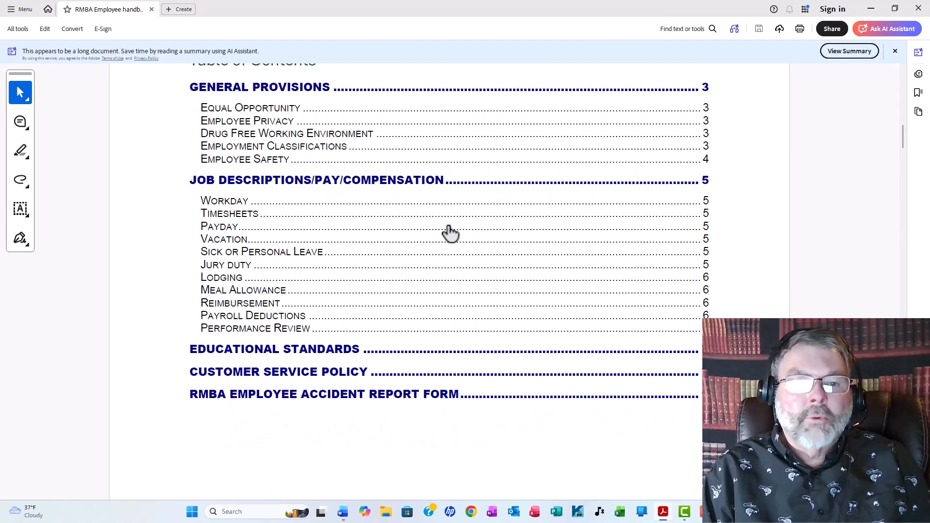